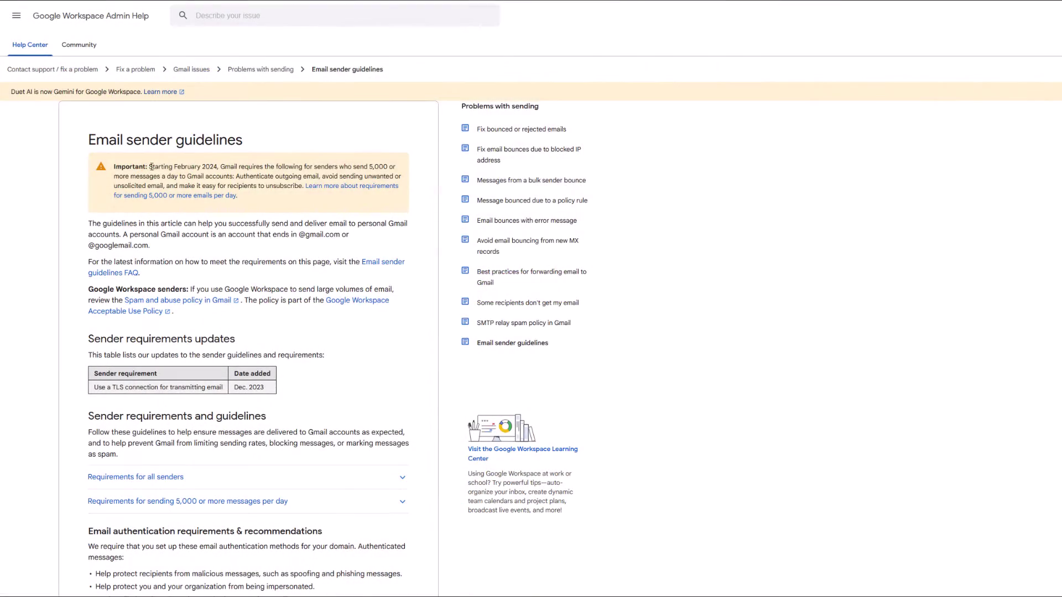
Highlight the February 2024 sender requirements notice and read through the SPF, DKIM and DMARC sections.
{"action": "left_click_drag", "start_coordinate": [150, 166], "coordinate": [306, 186]}
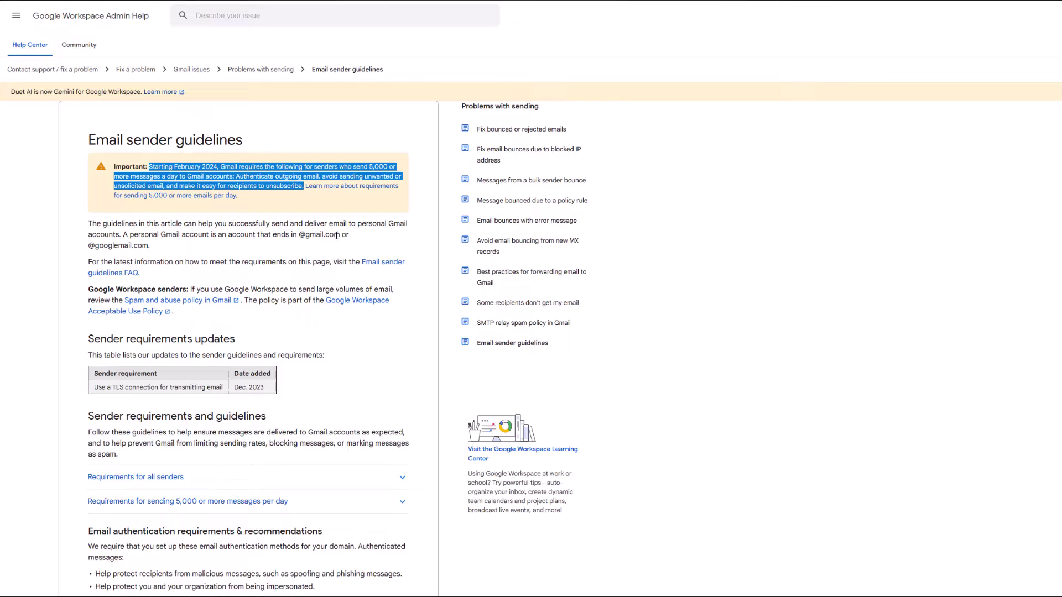
{"action": "scroll", "coordinate": [337, 240], "scroll_direction": "down", "scroll_amount": 4}
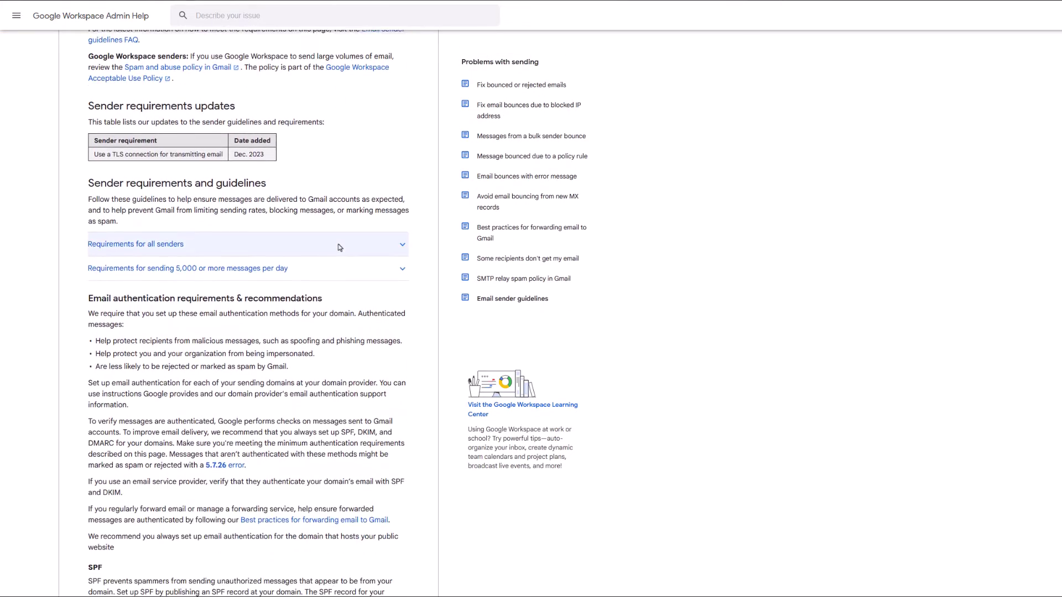
{"action": "scroll", "coordinate": [340, 247], "scroll_direction": "down", "scroll_amount": 5}
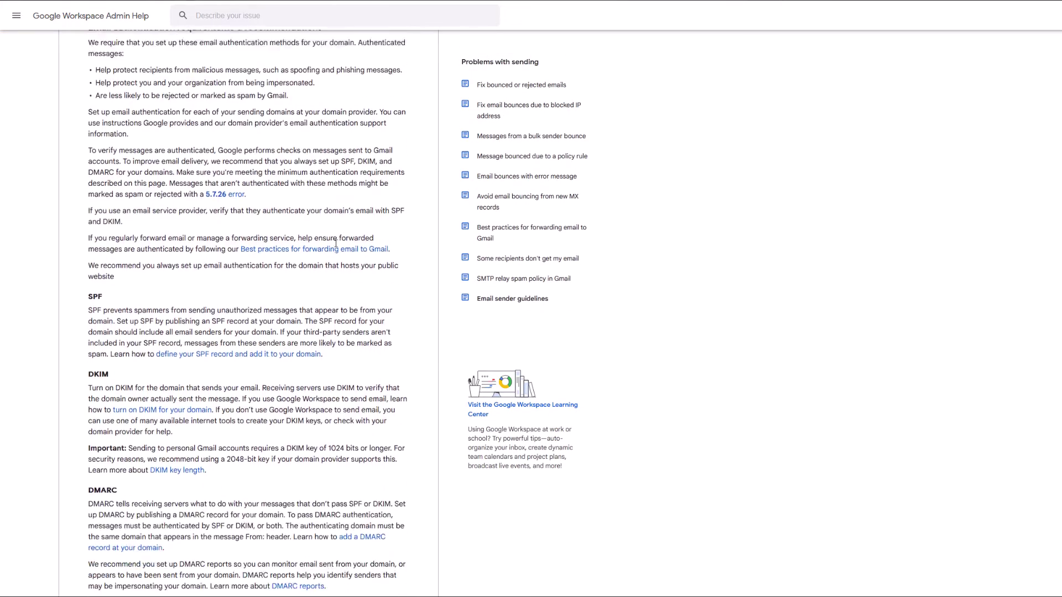
{"action": "scroll", "coordinate": [336, 243], "scroll_direction": "down", "scroll_amount": 3}
{"action": "left_click_drag", "start_coordinate": [88, 226], "coordinate": [109, 227]}
{"action": "scroll", "coordinate": [282, 245], "scroll_direction": "down", "scroll_amount": 5}
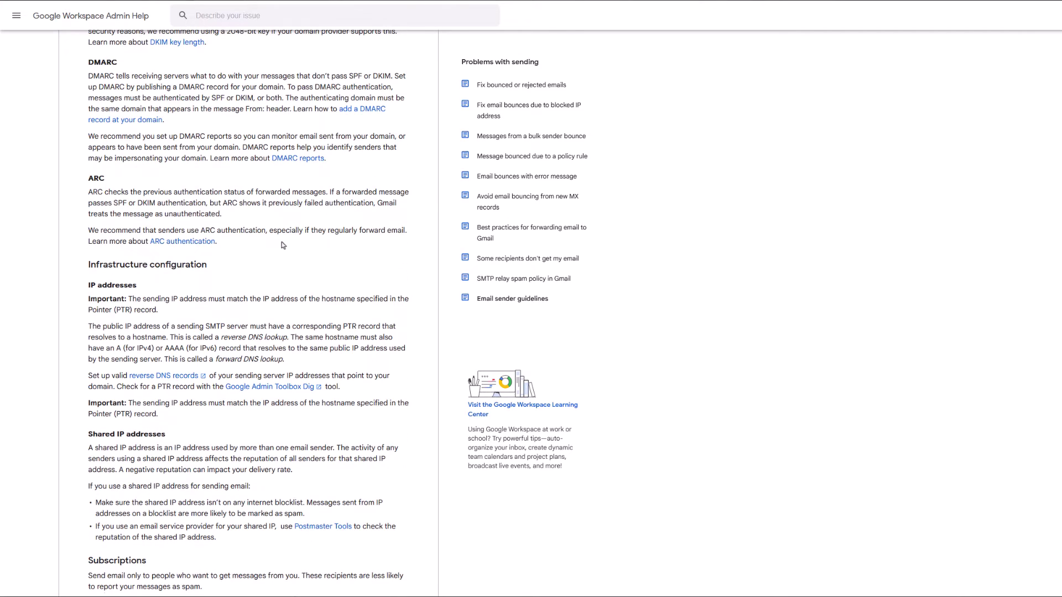
{"action": "scroll", "coordinate": [281, 243], "scroll_direction": "down", "scroll_amount": 4}
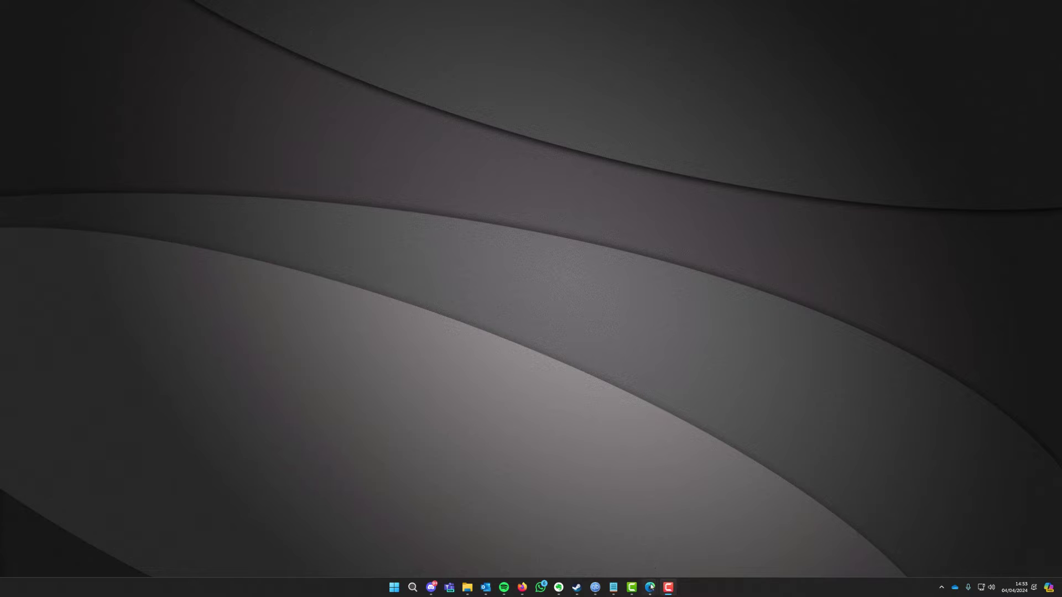
Bring the Microsoft 365 admin center window forward and dismiss the 'Actions you use the most' tip.
{"action": "mouse_move", "coordinate": [650, 586]}
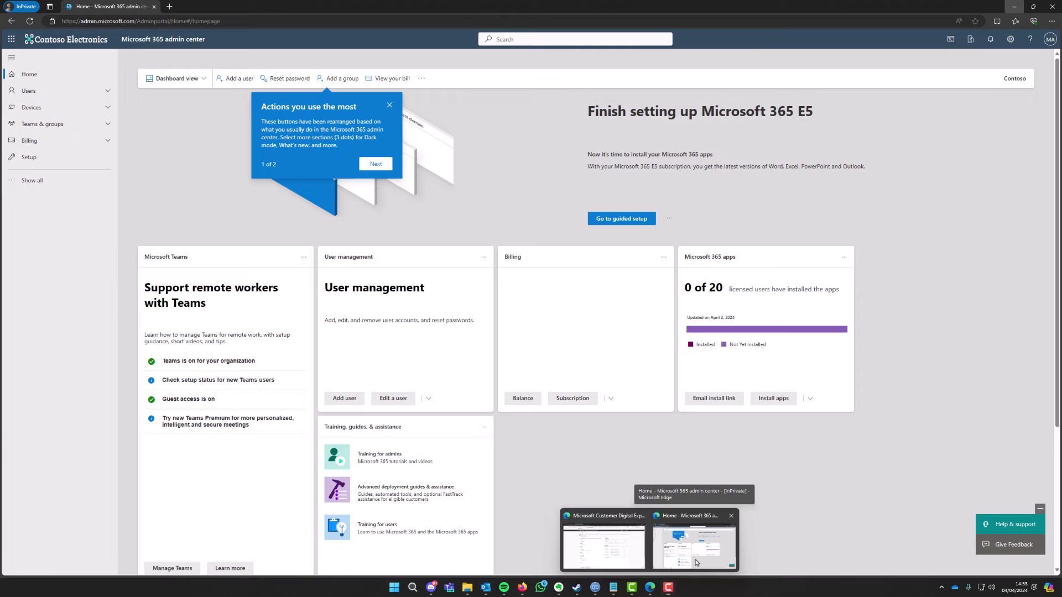
{"action": "left_click", "coordinate": [695, 564]}
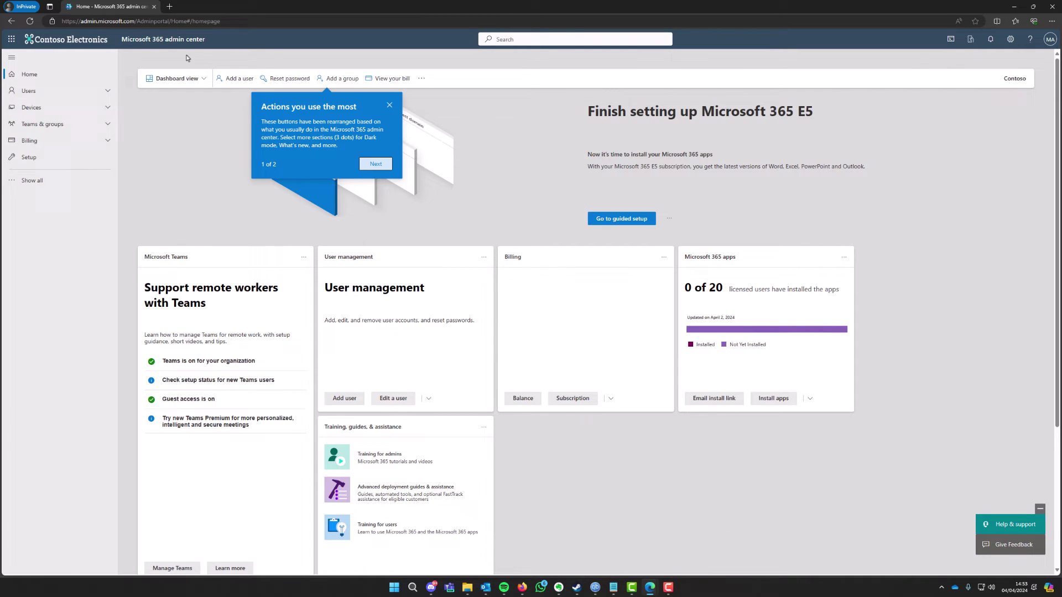
{"action": "left_click", "coordinate": [389, 107]}
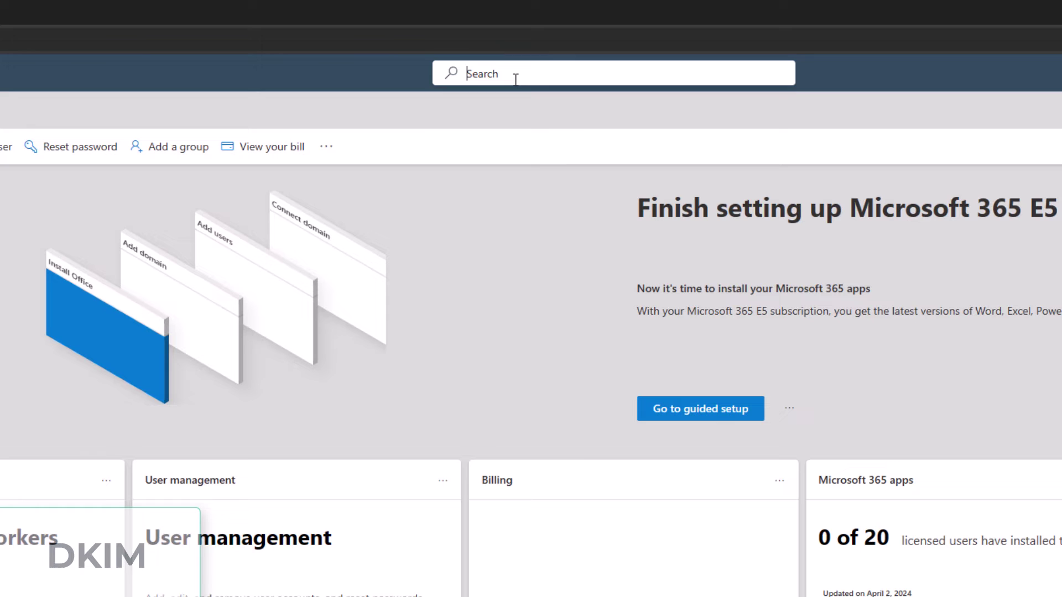
Search the admin center for 'dkim' to reach Defender's DKIM settings page.
{"action": "left_click", "coordinate": [516, 79]}
{"action": "type", "text": "dkimv2"}
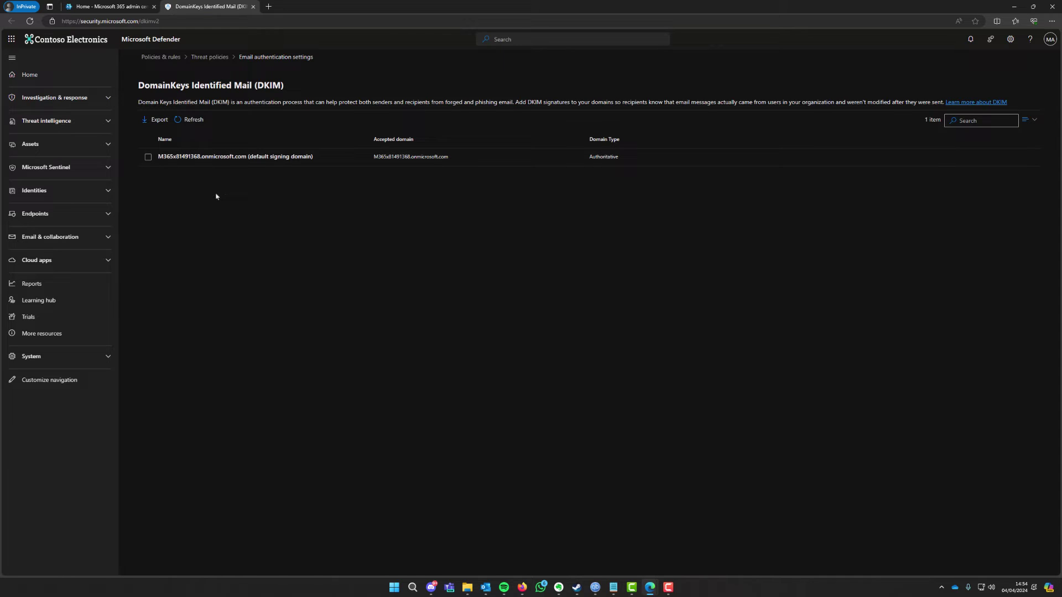
Create DKIM keys for the default onmicrosoft.com signing domain from its details pane.
{"action": "left_click", "coordinate": [216, 157]}
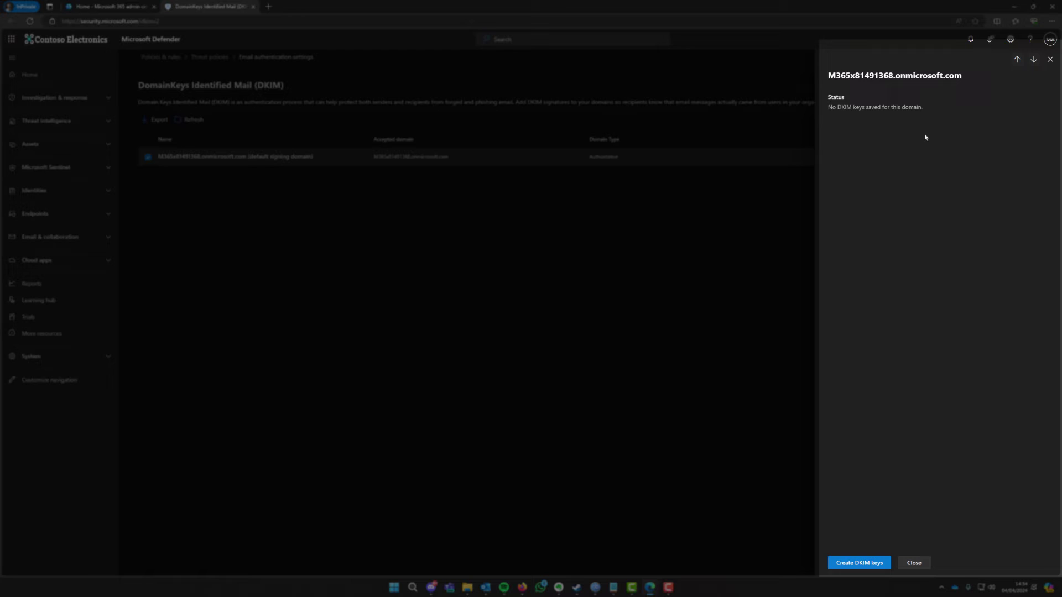
{"action": "left_click", "coordinate": [861, 568]}
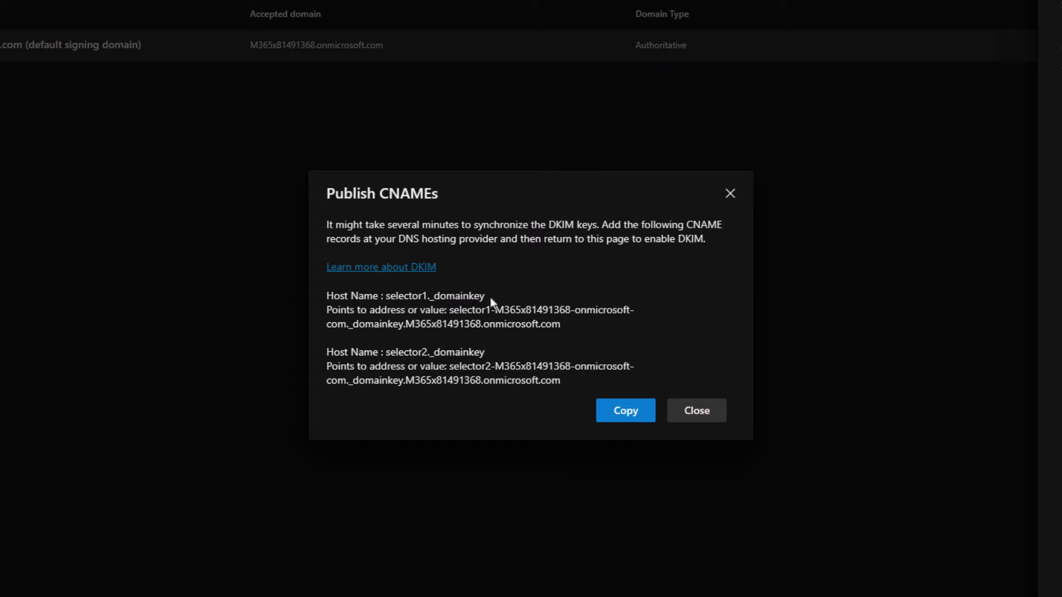
Copy the selector1 and selector2 CNAME host names and target values from the Publish CNAMEs dialog.
{"action": "left_click_drag", "start_coordinate": [491, 300], "coordinate": [386, 299]}
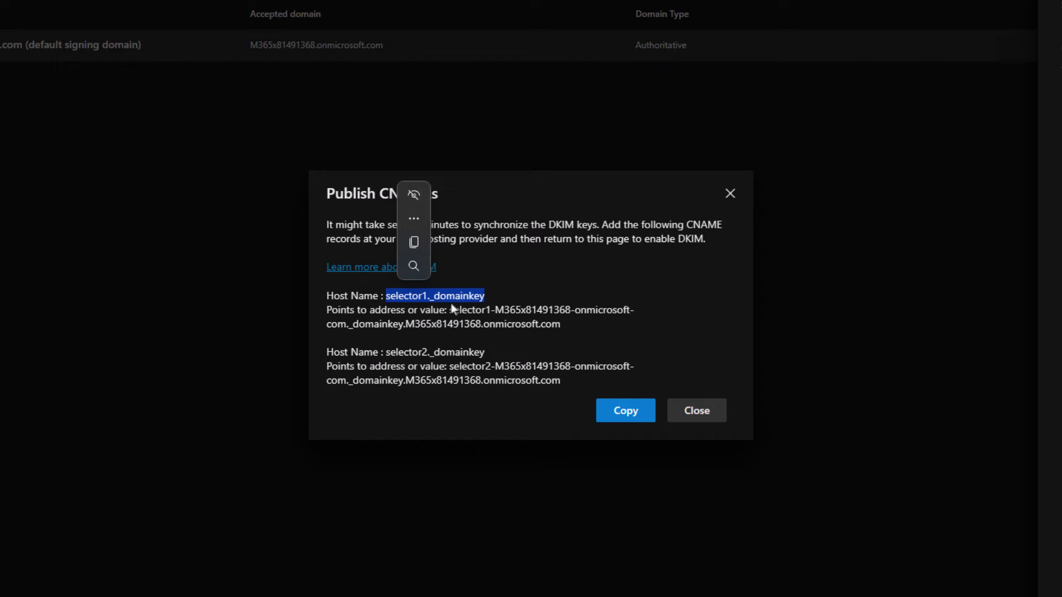
{"action": "key", "text": "ctrl+c"}
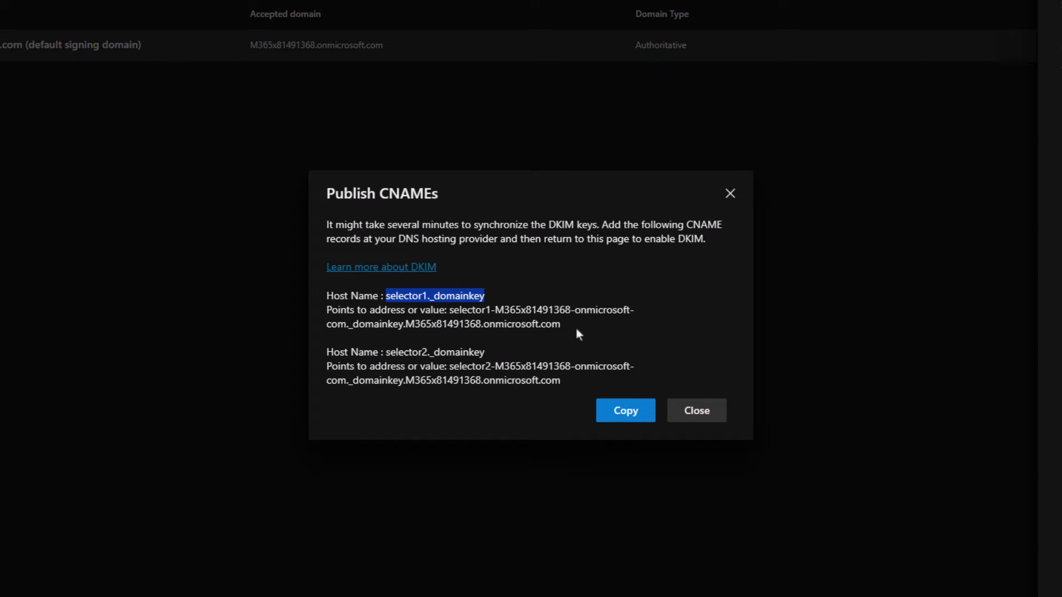
{"action": "left_click", "coordinate": [576, 332]}
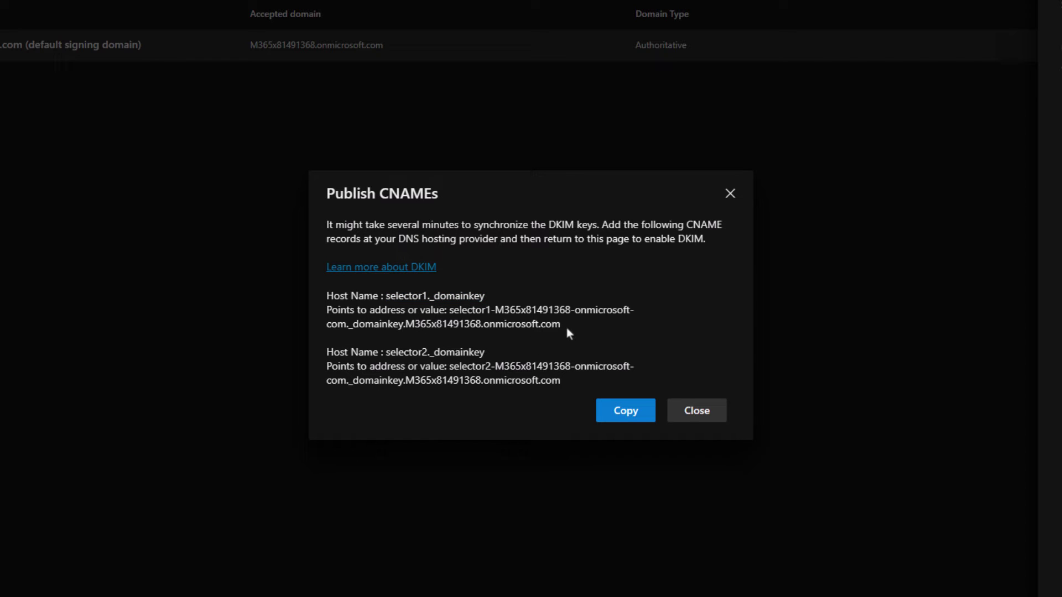
{"action": "left_click_drag", "start_coordinate": [561, 325], "coordinate": [451, 311]}
{"action": "key", "text": "ctrl+c"}
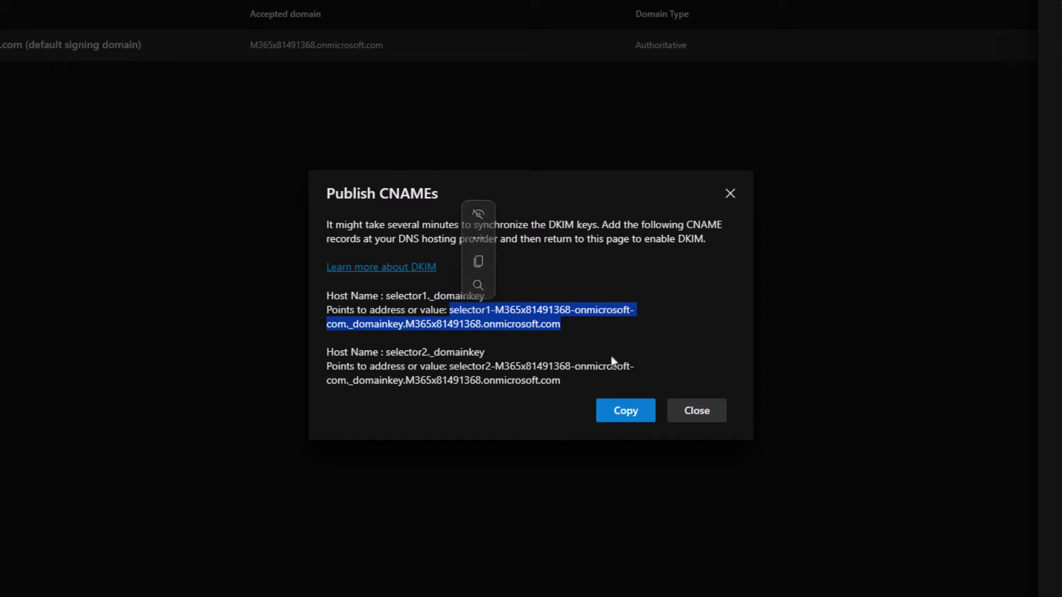
{"action": "left_click", "coordinate": [590, 363]}
{"action": "left_click_drag", "start_coordinate": [484, 351], "coordinate": [385, 351]}
{"action": "left_click_drag", "start_coordinate": [564, 381], "coordinate": [450, 367]}
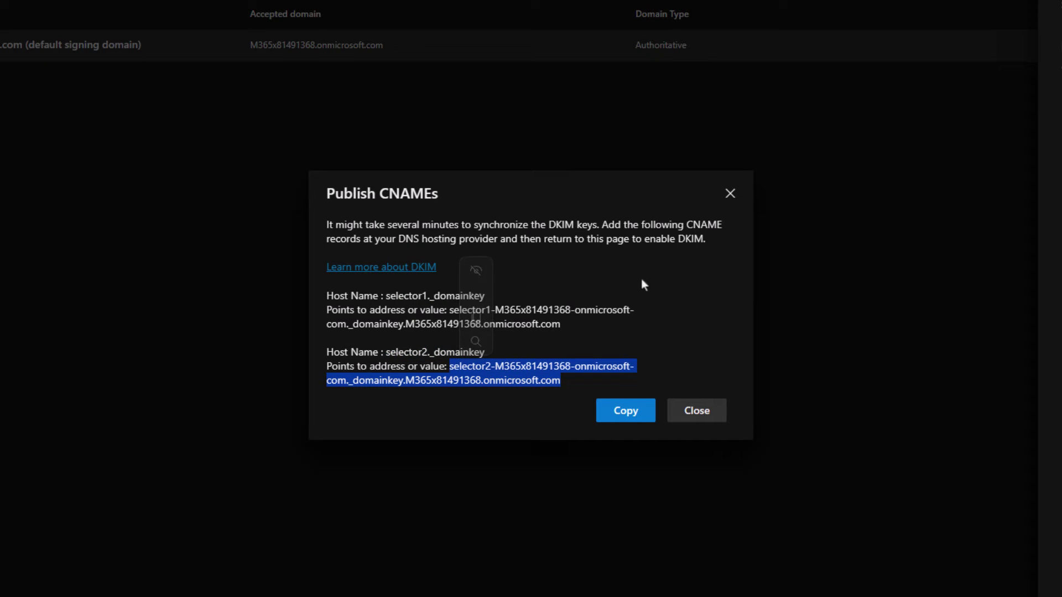
{"action": "left_click", "coordinate": [598, 274]}
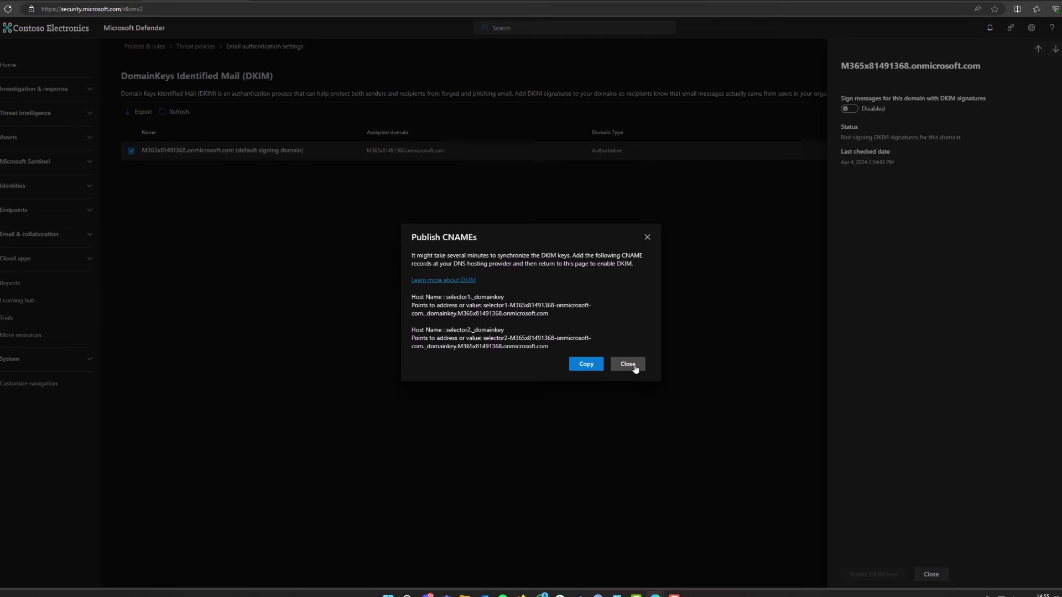
Close the Publish CNAMEs dialog listing the two DKIM records.
{"action": "left_click", "coordinate": [623, 362]}
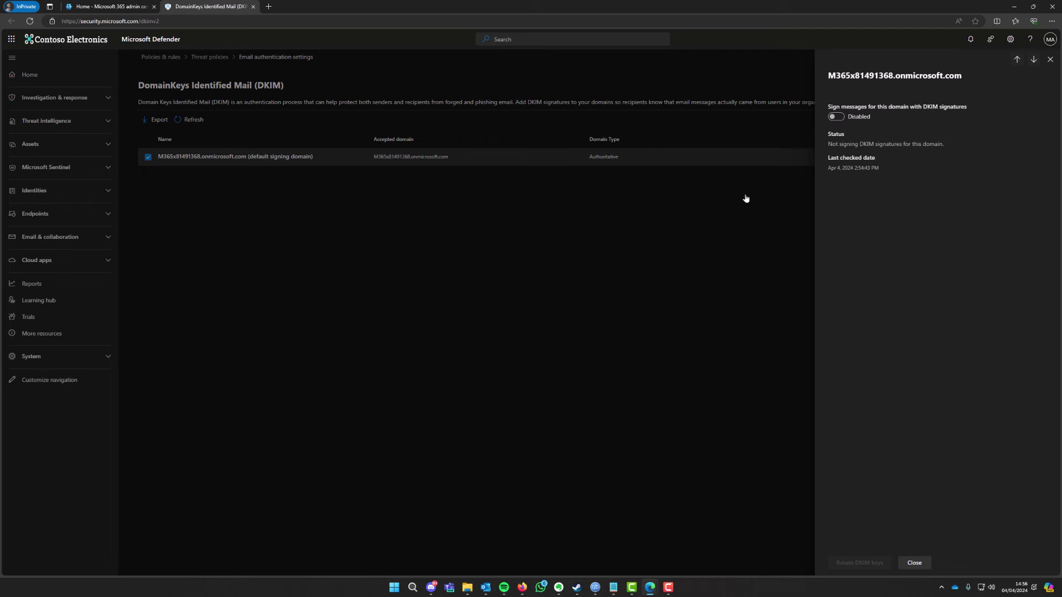
Reopen the default domain's DKIM details, turn on DKIM signing, and acknowledge the synchronization notice.
{"action": "left_click", "coordinate": [1050, 59]}
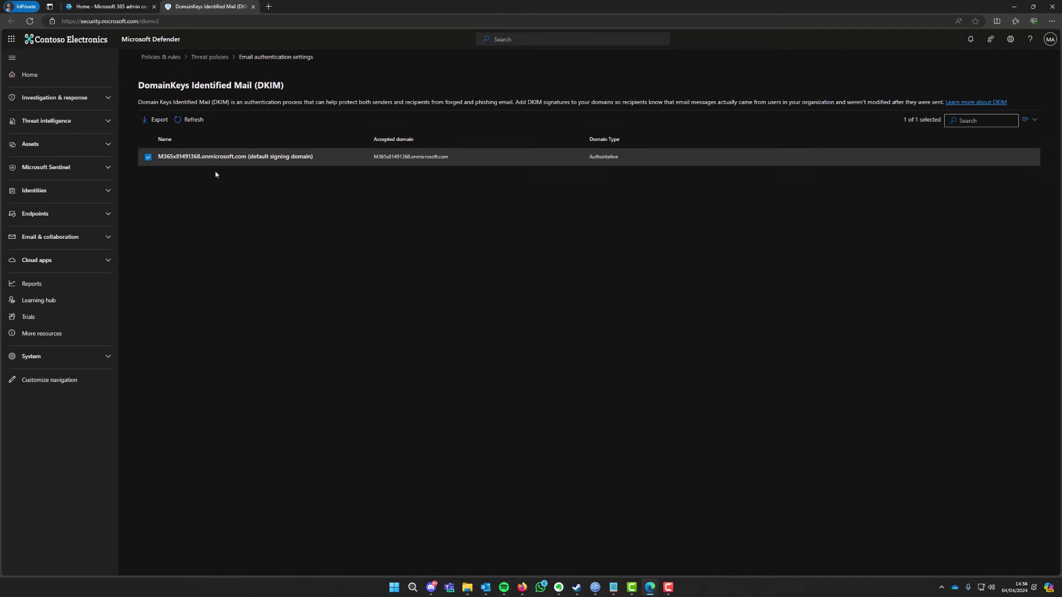
{"action": "left_click", "coordinate": [272, 160]}
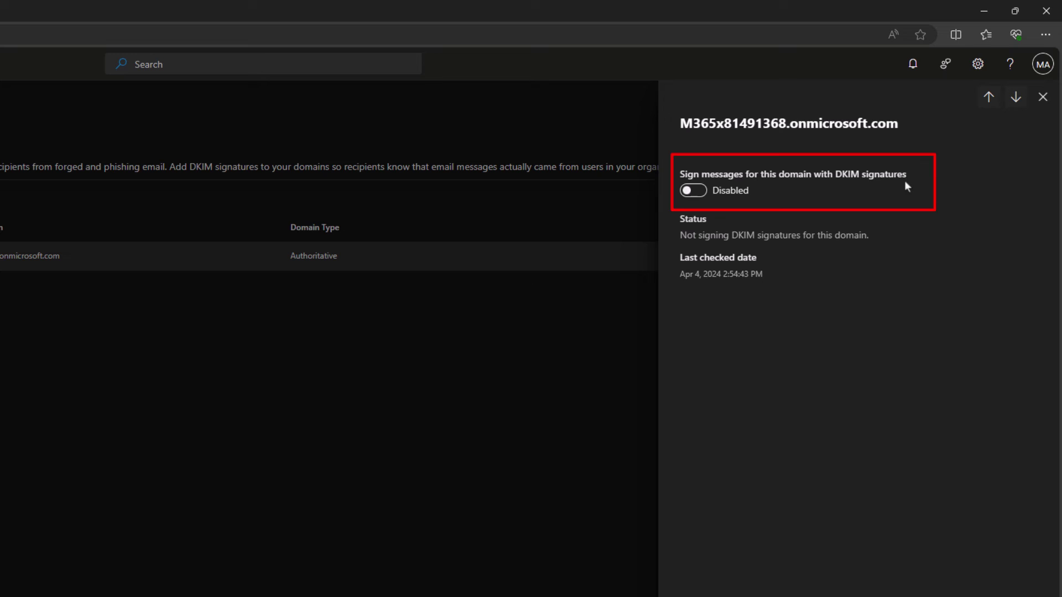
{"action": "left_click", "coordinate": [691, 191]}
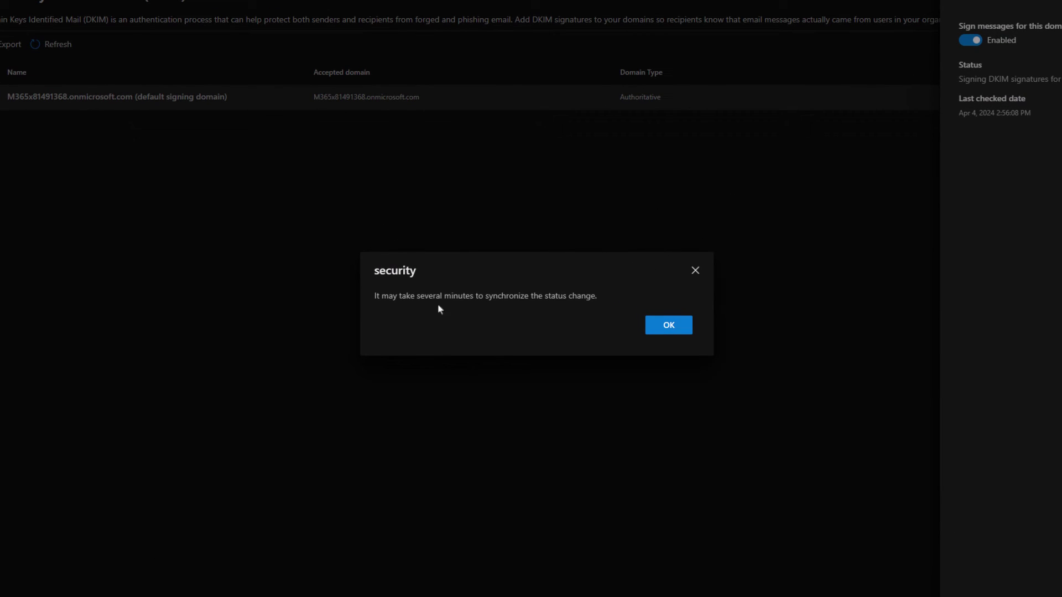
{"action": "left_click", "coordinate": [673, 329]}
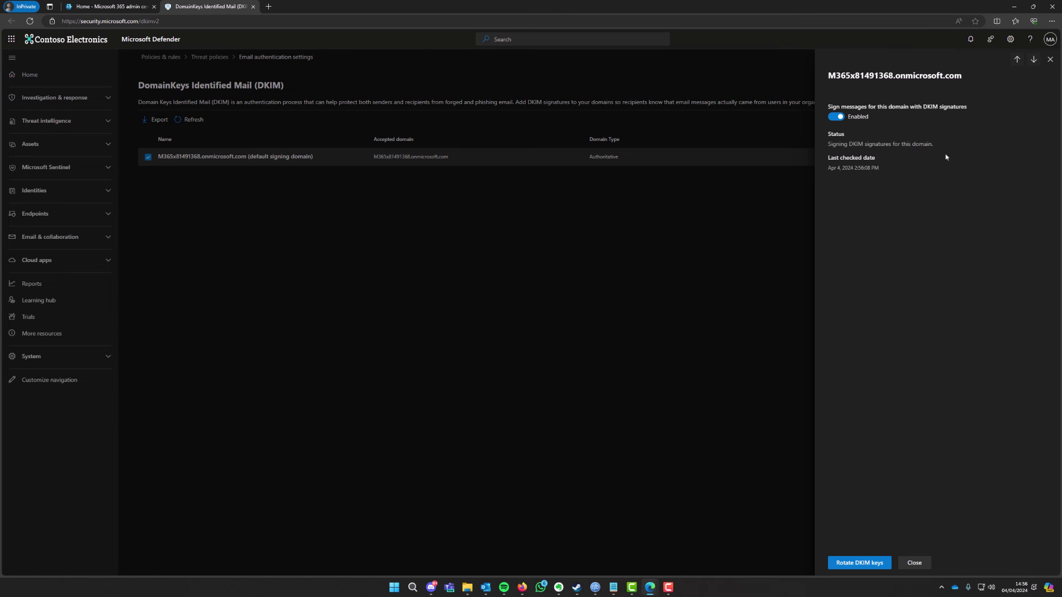
{"action": "left_click_drag", "start_coordinate": [968, 106], "coordinate": [827, 107]}
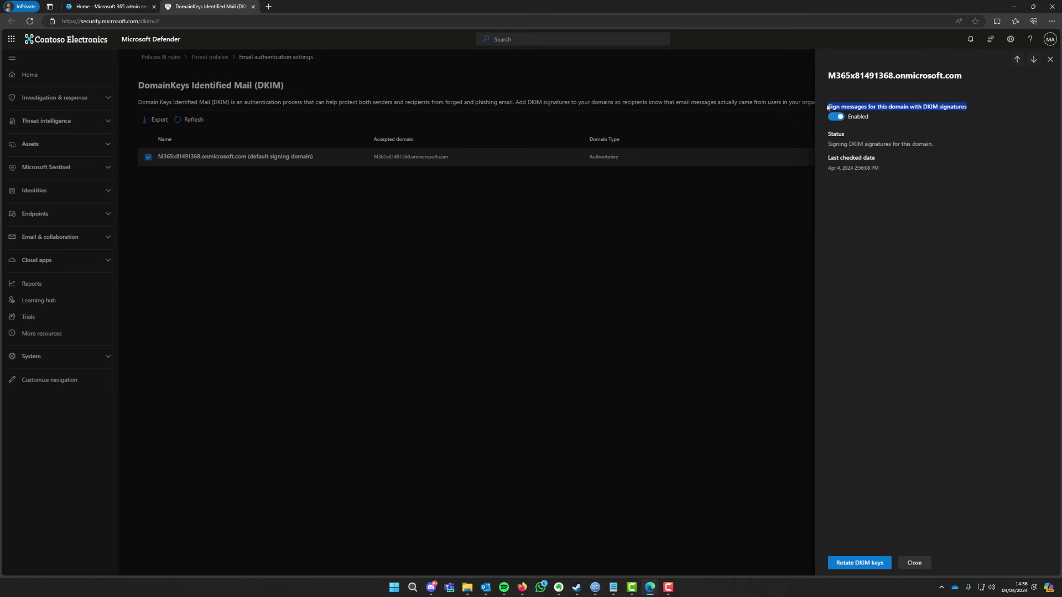
Clear the text highlight and close the default domain's DKIM details pane.
{"action": "left_click", "coordinate": [900, 230]}
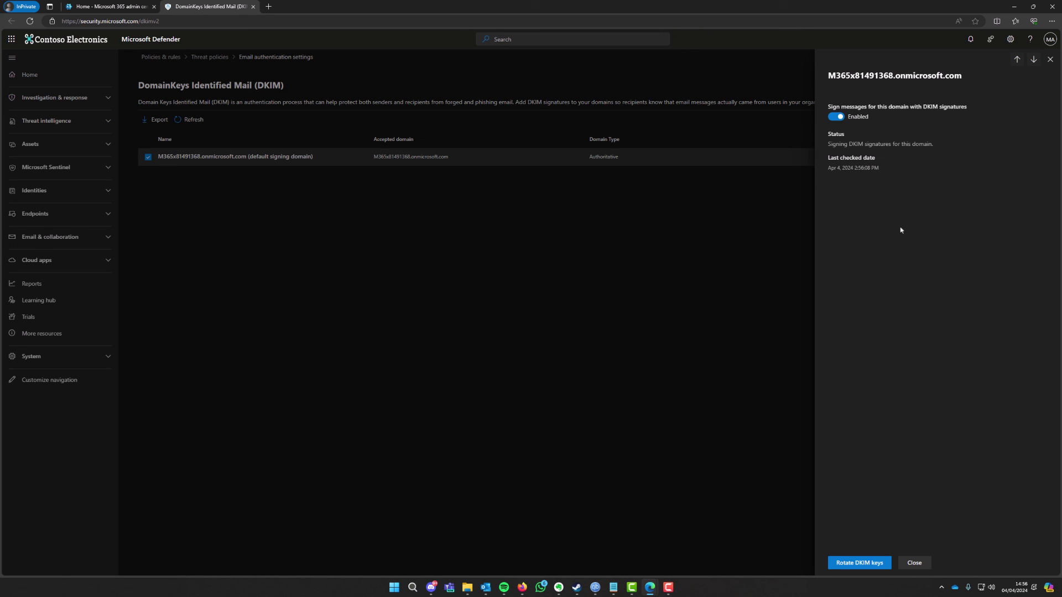
{"action": "left_click", "coordinate": [921, 565]}
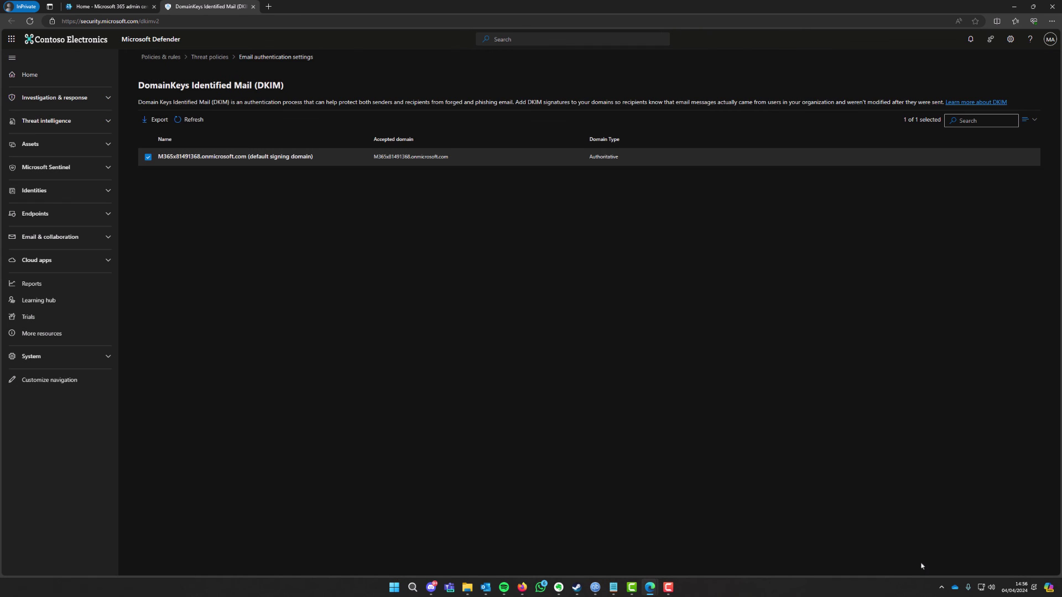